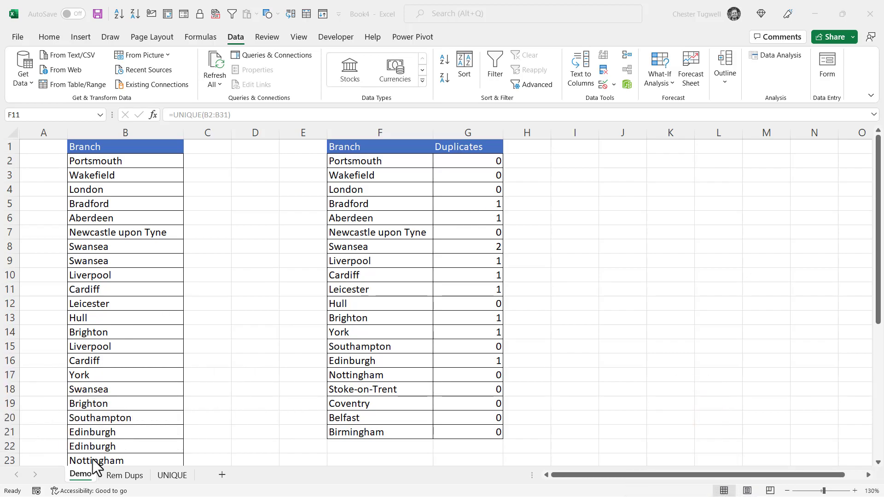
Step: Go to the Rem Dups sheet with its Branch list and empty Branch/Duplicates table
{"action": "left_click", "coordinate": [109, 476]}
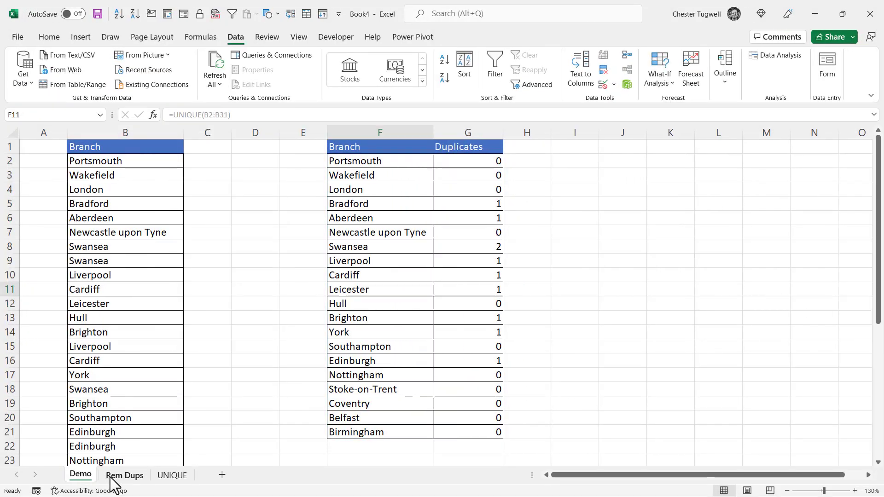
{"action": "left_click", "coordinate": [110, 476]}
{"action": "left_click", "coordinate": [235, 384]}
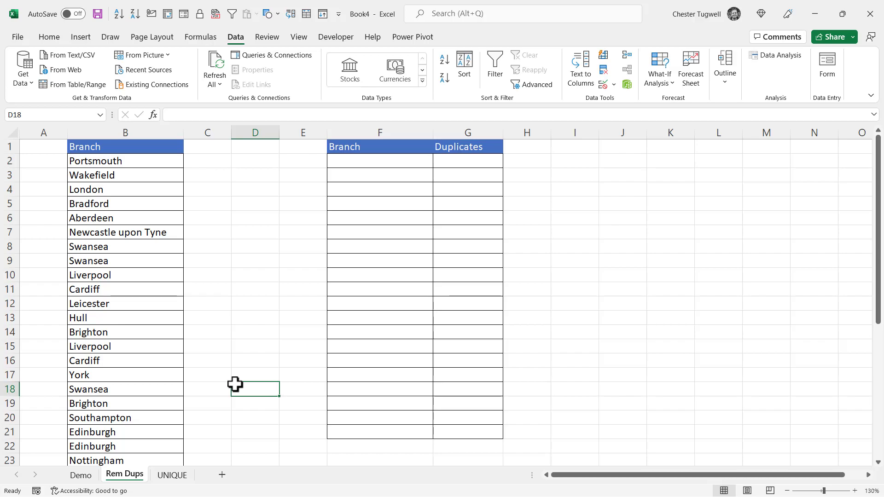
Step: Copy the Branch list from B1 to its last entry and paste it at F1
{"action": "left_click", "coordinate": [360, 161]}
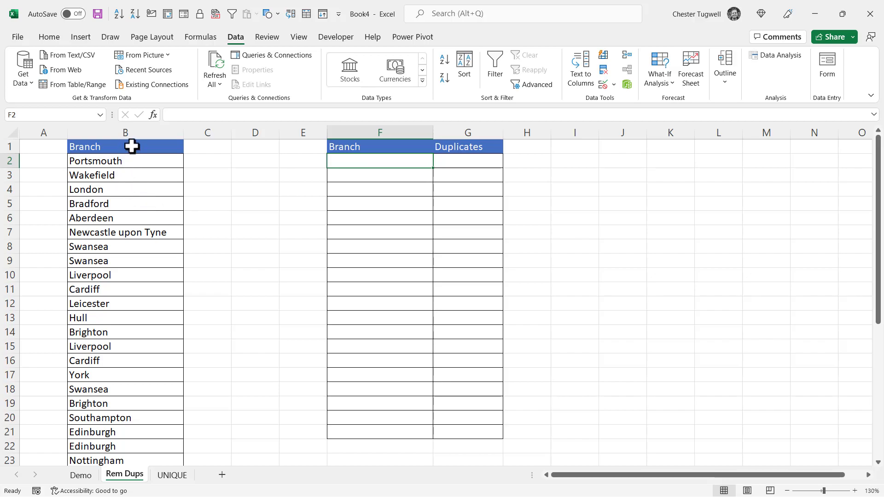
{"action": "left_click", "coordinate": [132, 147]}
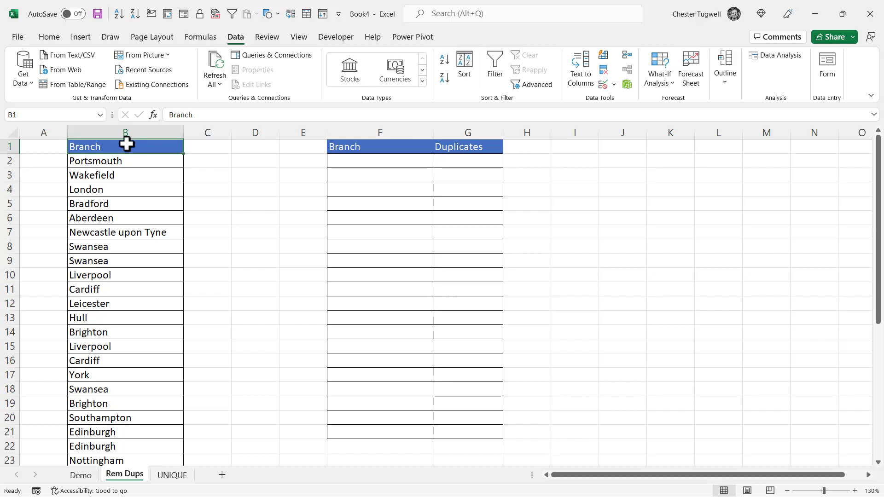
{"action": "key", "text": "ctrl+shift+Down"}
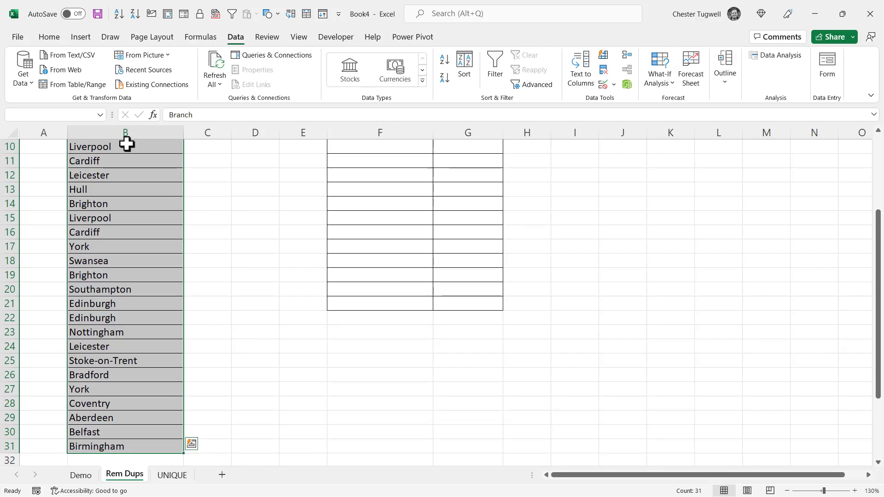
{"action": "key", "text": "ctrl+BackSpace"}
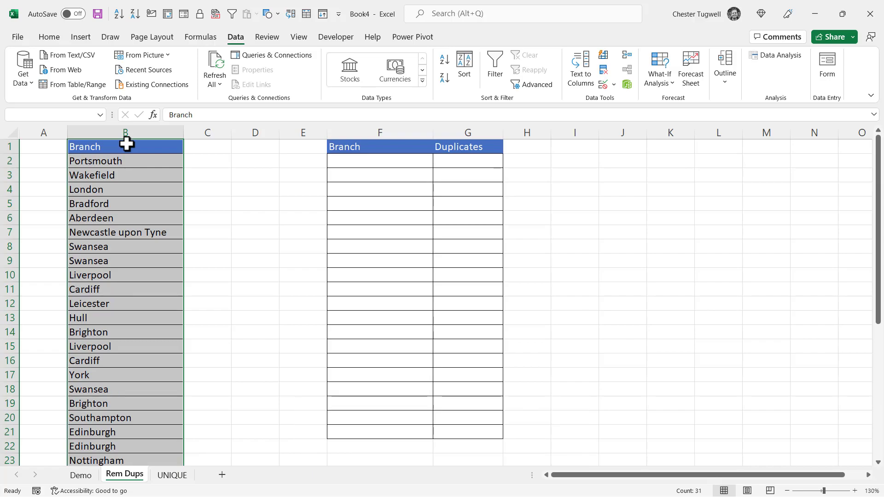
{"action": "key", "text": "ctrl+c"}
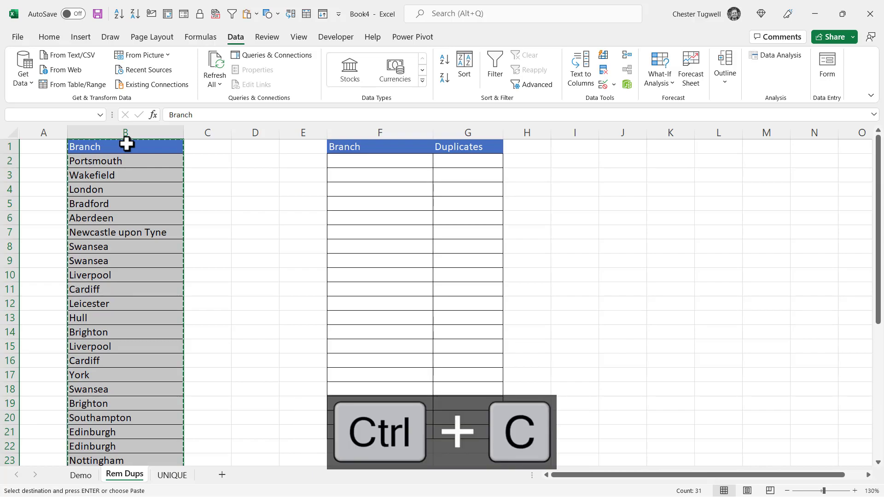
{"action": "left_click", "coordinate": [365, 146]}
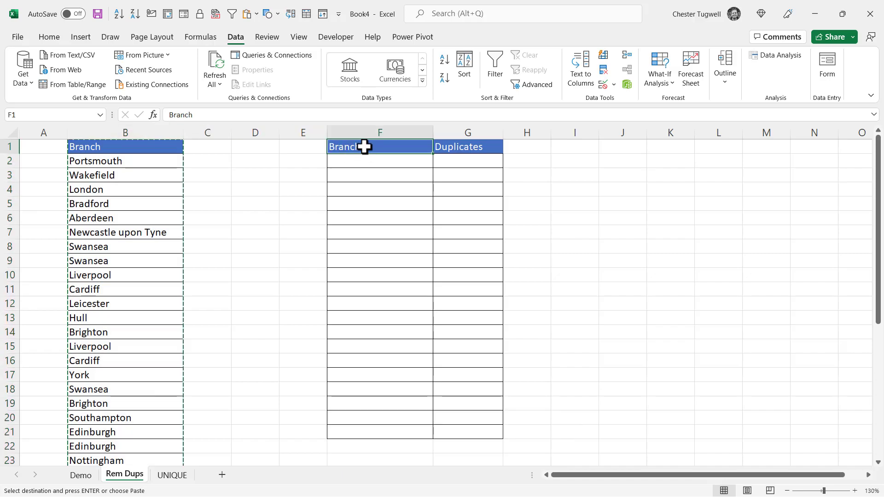
{"action": "key", "text": "ctrl+v"}
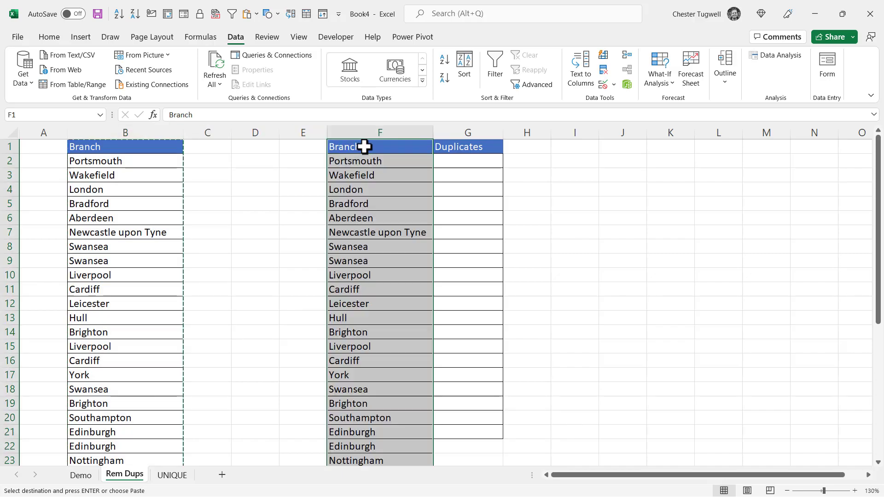
{"action": "key", "text": "Escape"}
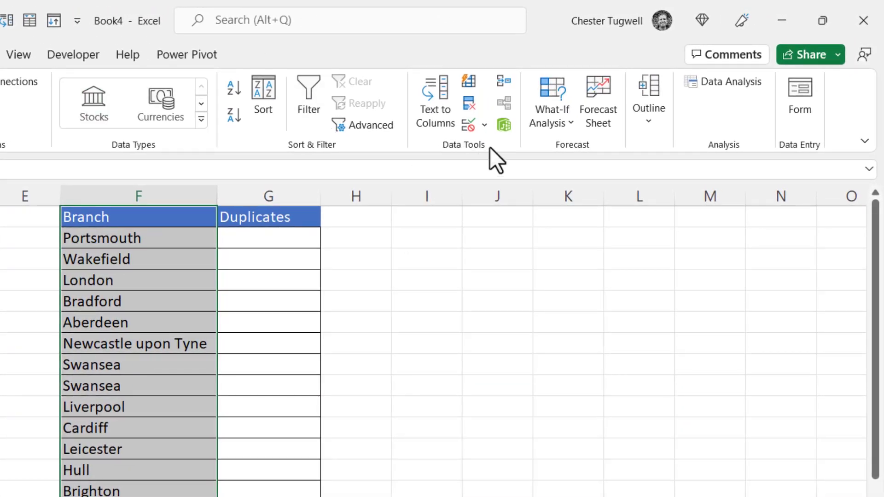
Step: Remove duplicates from column F only, leaving 20 unique branch names
{"action": "left_click", "coordinate": [469, 104]}
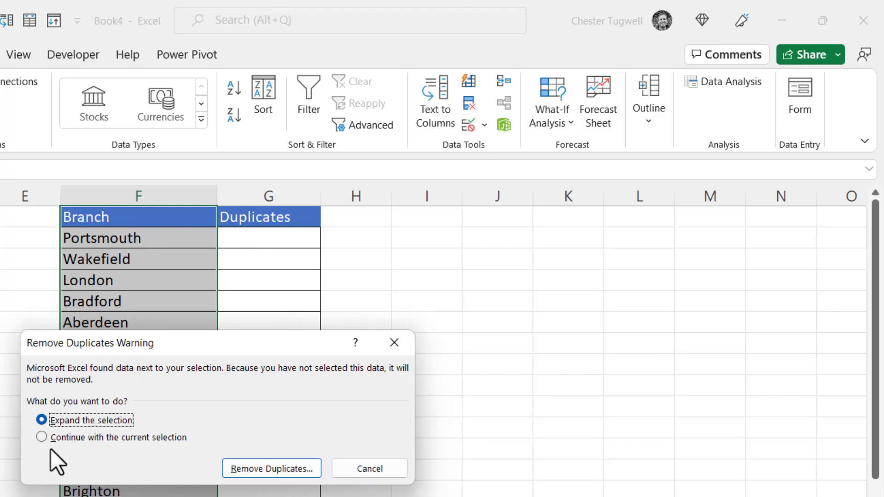
{"action": "left_click", "coordinate": [43, 438]}
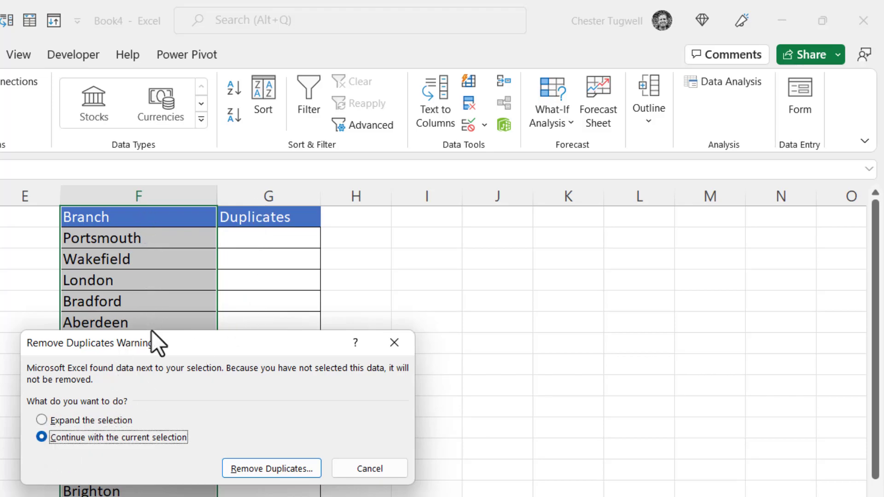
{"action": "left_click", "coordinate": [257, 467]}
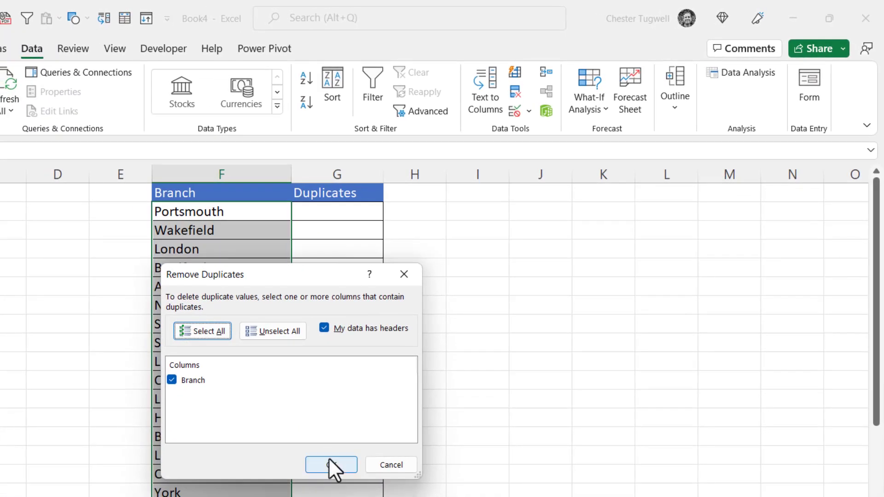
{"action": "left_click", "coordinate": [329, 464]}
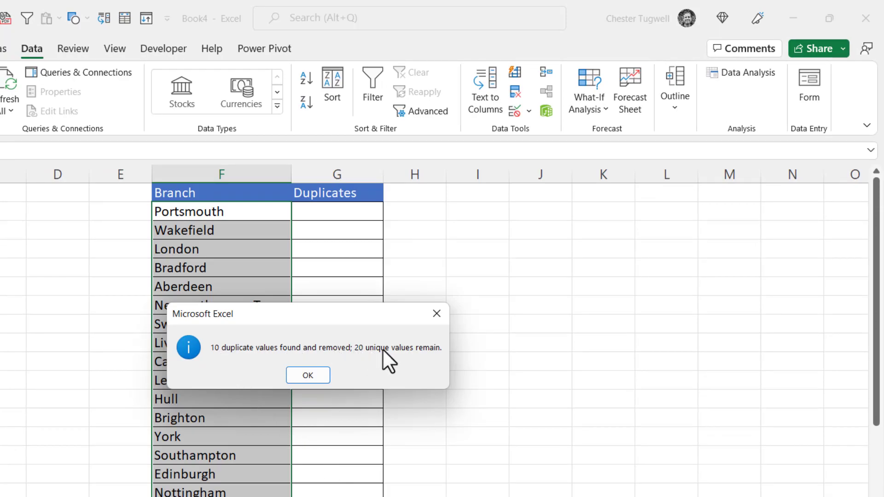
{"action": "left_click", "coordinate": [320, 379]}
{"action": "left_click", "coordinate": [332, 382]}
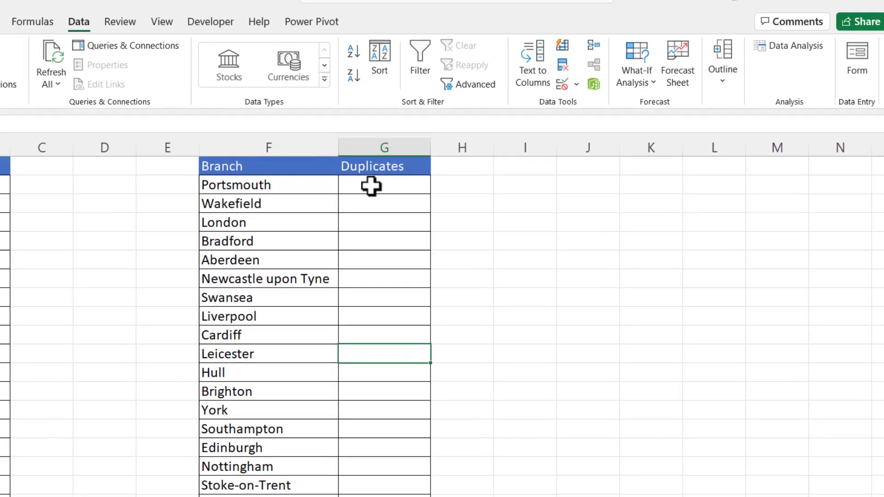
Step: Enter =COUNTIF($B$2:$B$31,F2) in G2, giving 1 for Portsmouth
{"action": "left_click", "coordinate": [371, 186]}
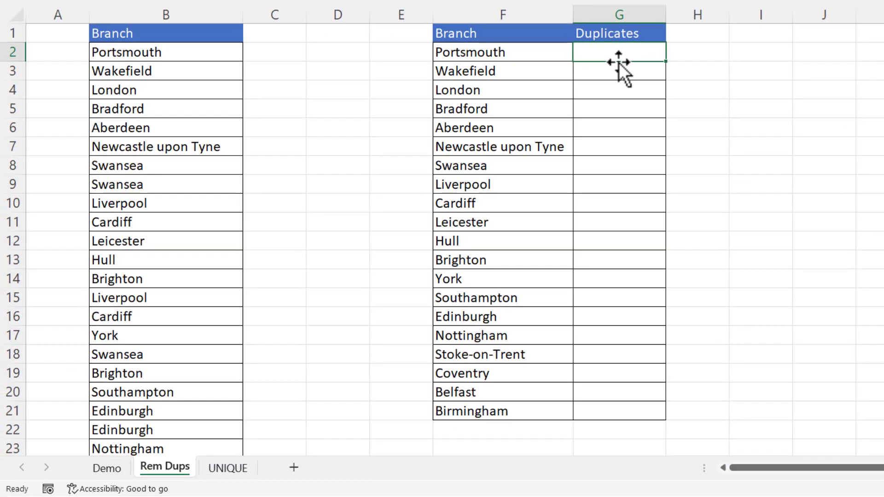
{"action": "type", "text": "=cou"}
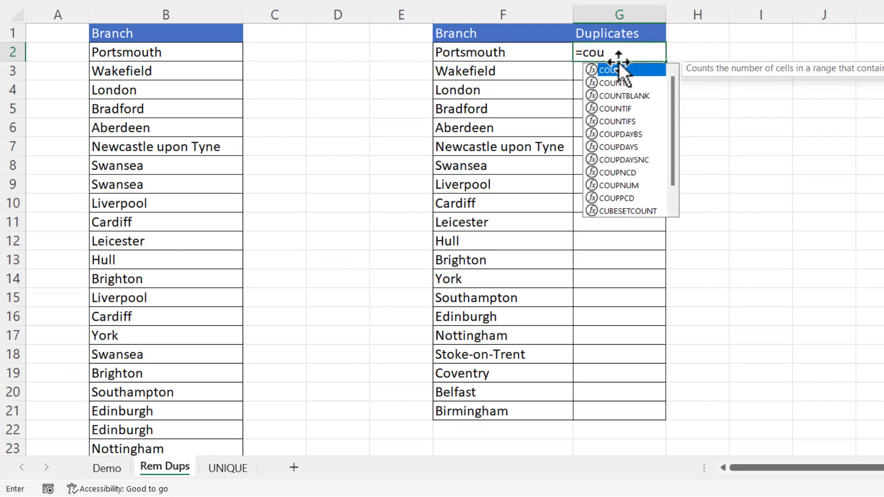
{"action": "double_click", "coordinate": [613, 108]}
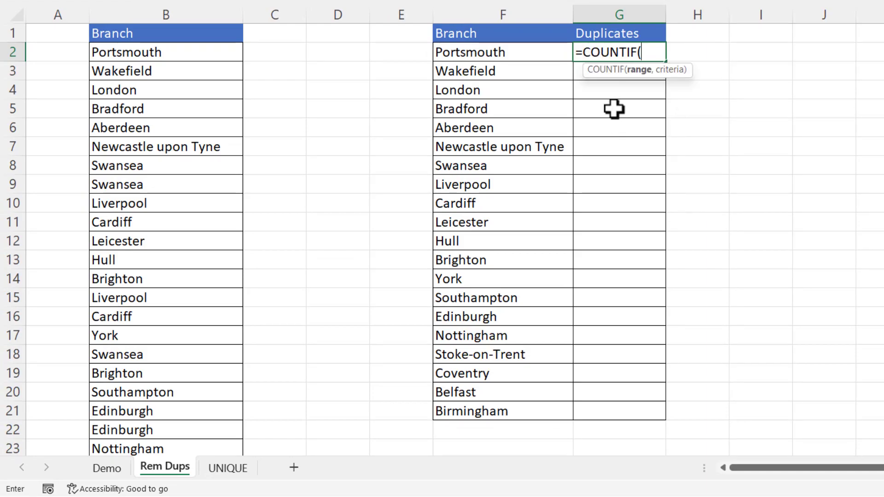
{"action": "left_click", "coordinate": [171, 55]}
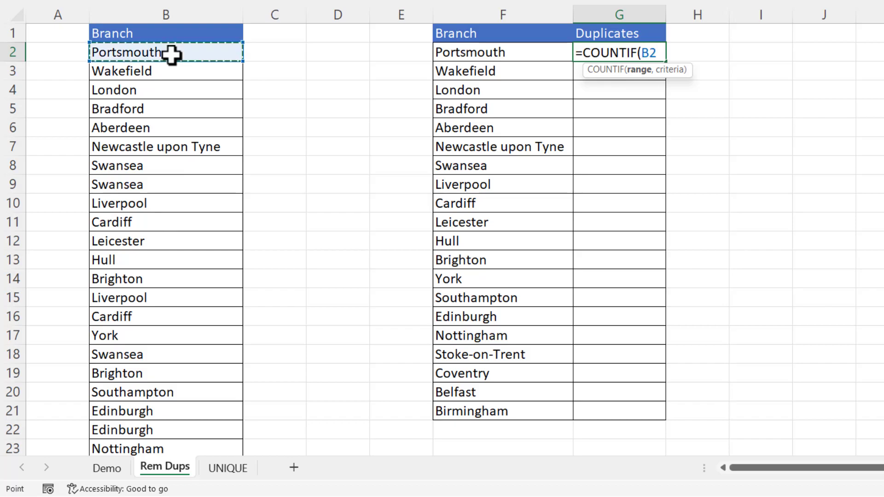
{"action": "key", "text": "ctrl+shift+Down"}
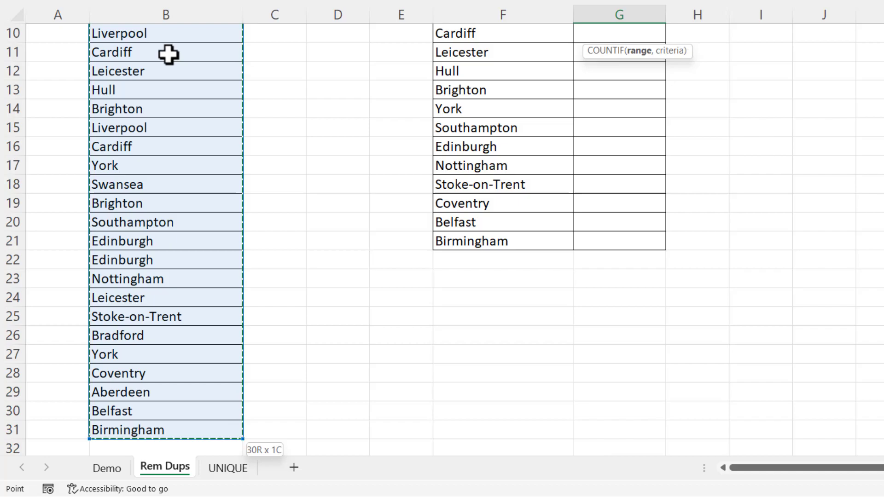
{"action": "key", "text": "F4"}
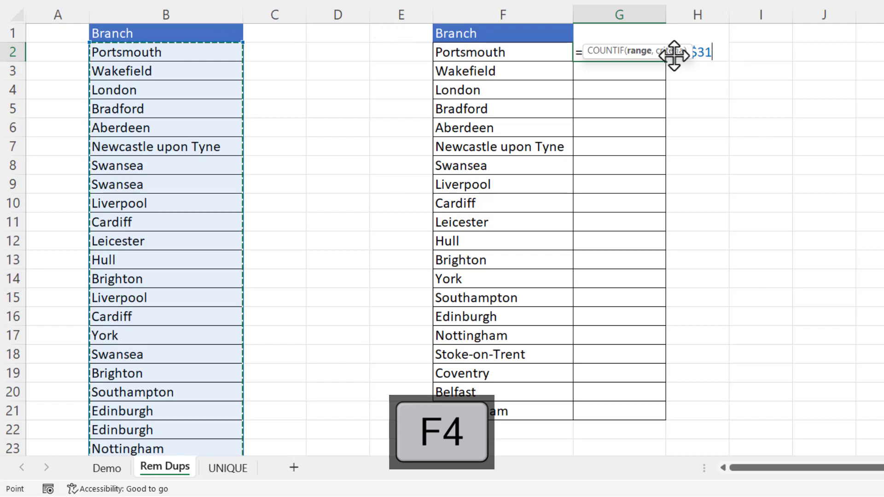
{"action": "left_click_drag", "start_coordinate": [670, 54], "coordinate": [665, 94]}
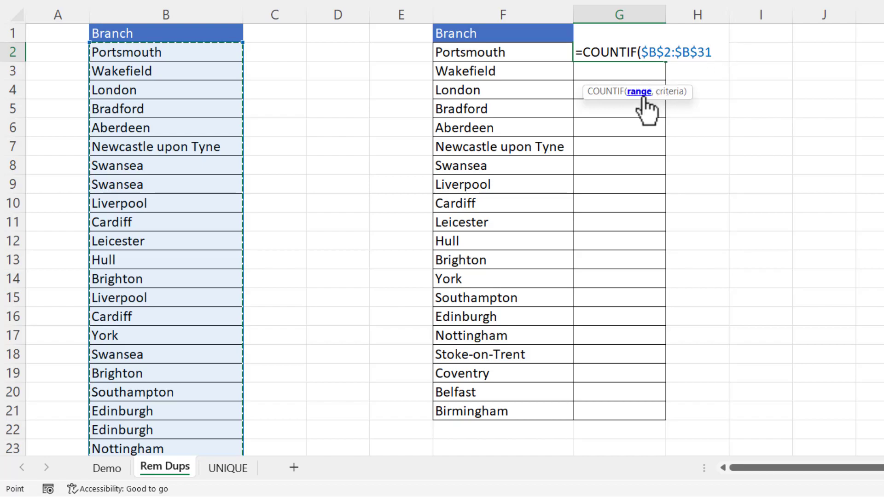
{"action": "type", "text": ","}
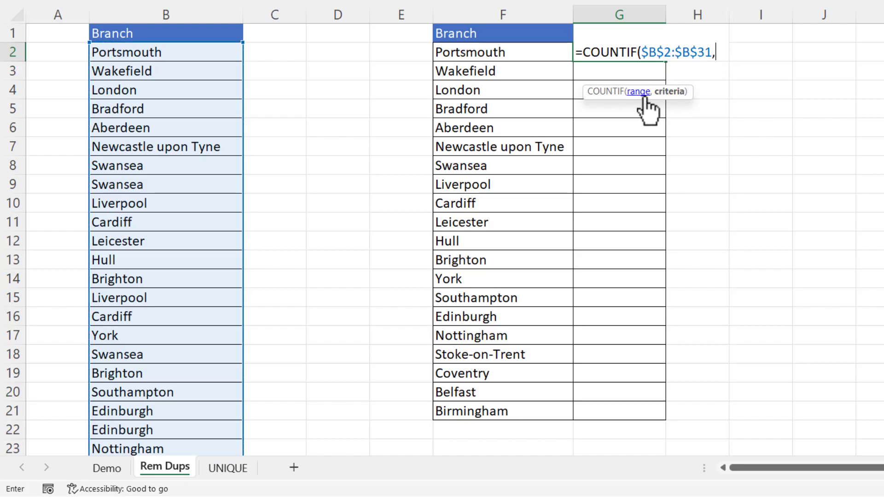
{"action": "left_click", "coordinate": [489, 52]}
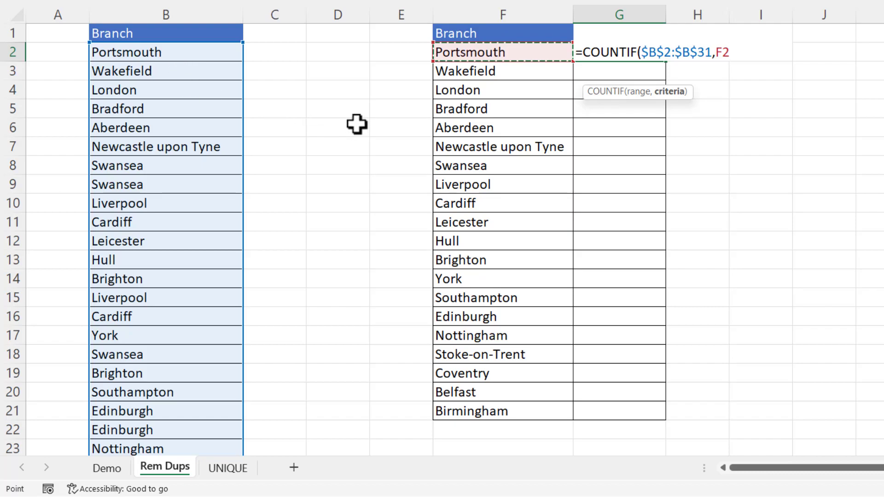
{"action": "type", "text": ")"}
{"action": "key", "text": "Return"}
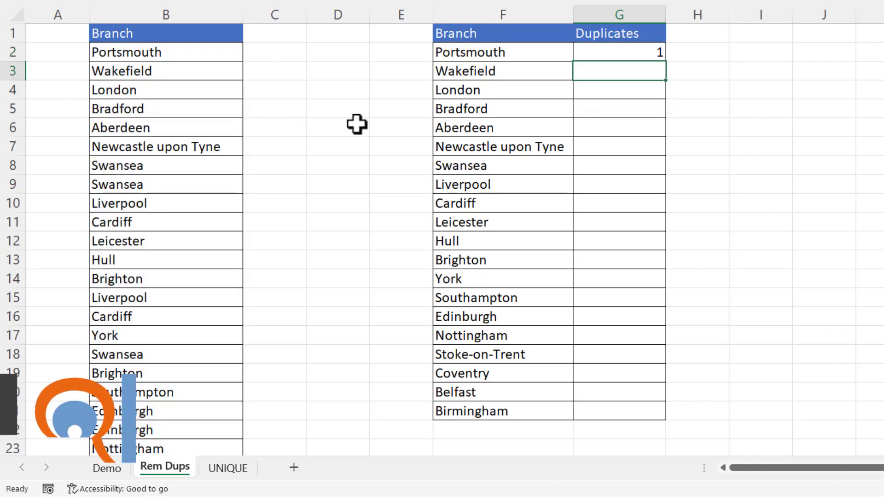
Step: Fill the G2 count formula down to G21, e.g. Swansea 3, Bradford 2, Hull 1
{"action": "left_click", "coordinate": [653, 55]}
{"action": "double_click", "coordinate": [667, 61]}
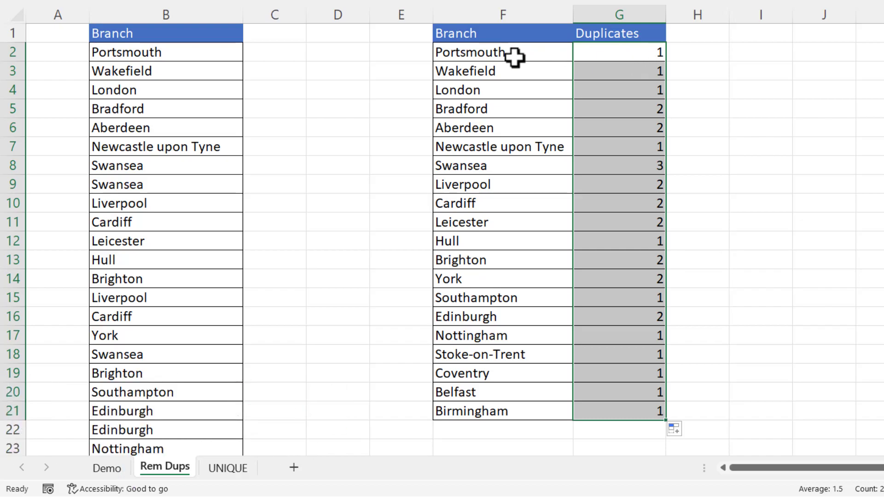
{"action": "left_click", "coordinate": [157, 52]}
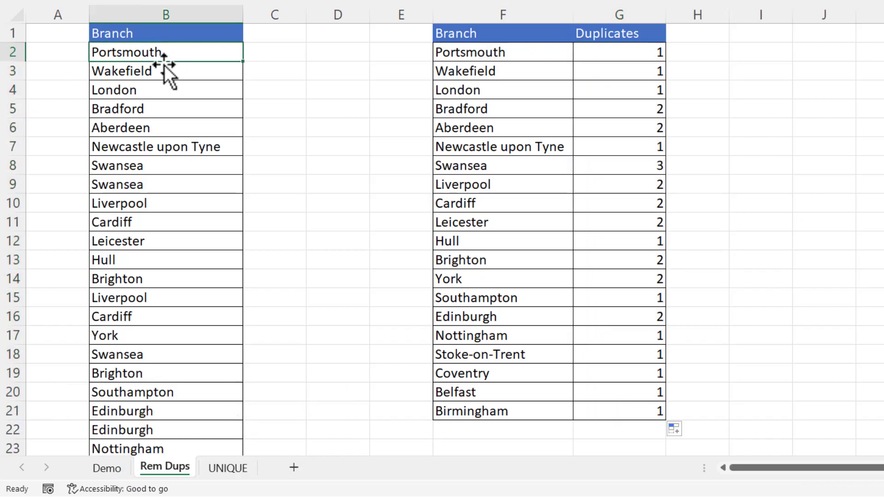
{"action": "scroll", "coordinate": [167, 111], "scroll_direction": "down", "scroll_amount": 3}
{"action": "scroll", "coordinate": [167, 111], "scroll_direction": "down", "scroll_amount": 2}
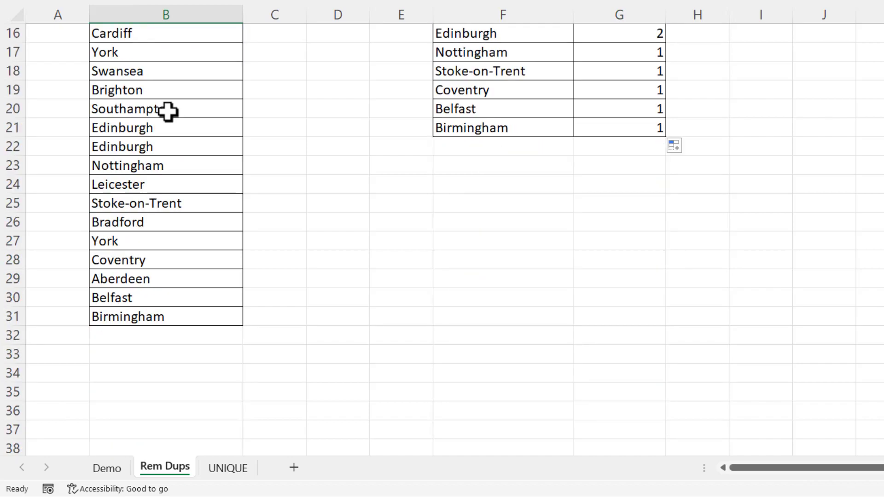
{"action": "scroll", "coordinate": [170, 110], "scroll_direction": "up", "scroll_amount": 5}
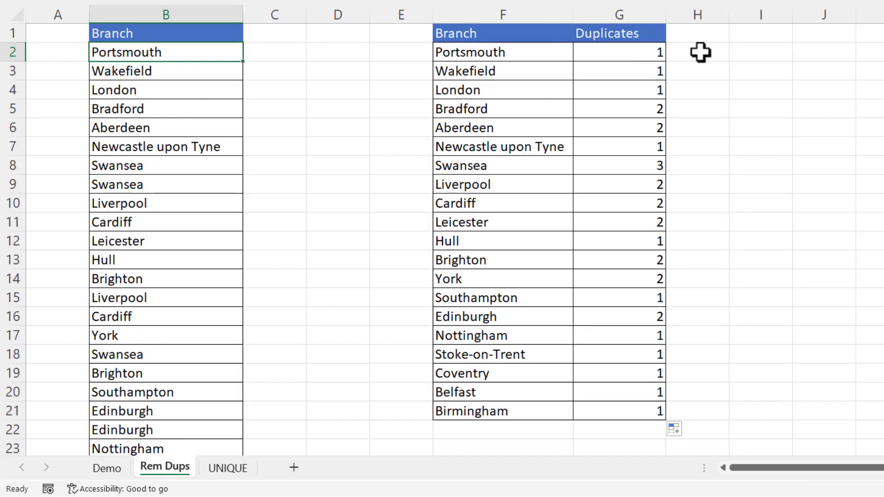
Step: Change G2 to =COUNTIF($B$2:$B$31,F2)-1 and fill it down to G21
{"action": "double_click", "coordinate": [652, 55]}
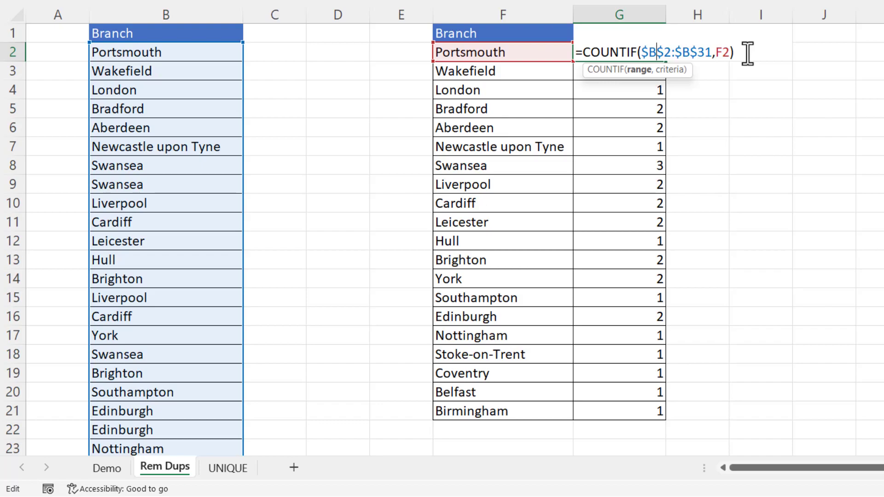
{"action": "left_click", "coordinate": [750, 51]}
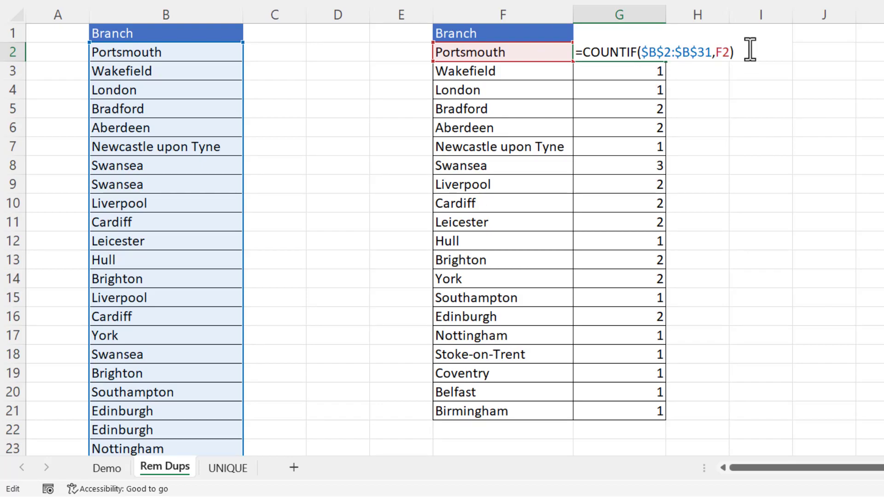
{"action": "type", "text": "-1"}
{"action": "key", "text": "ctrl+Return"}
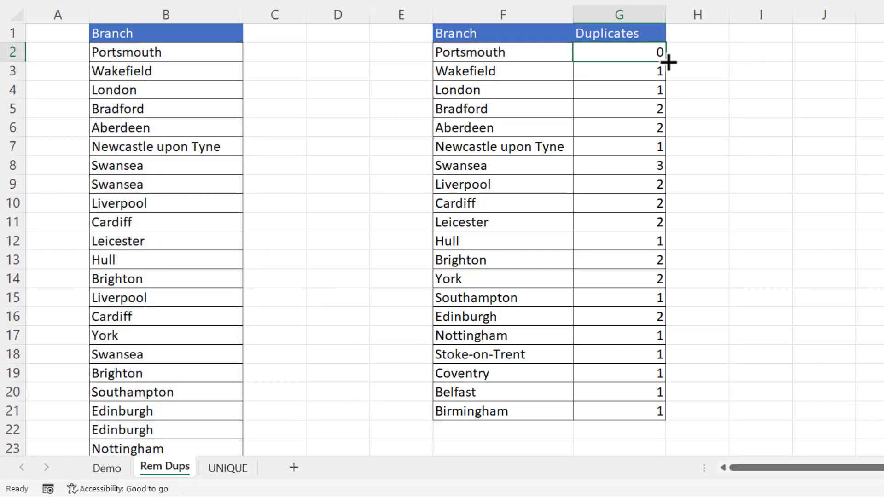
{"action": "double_click", "coordinate": [668, 62]}
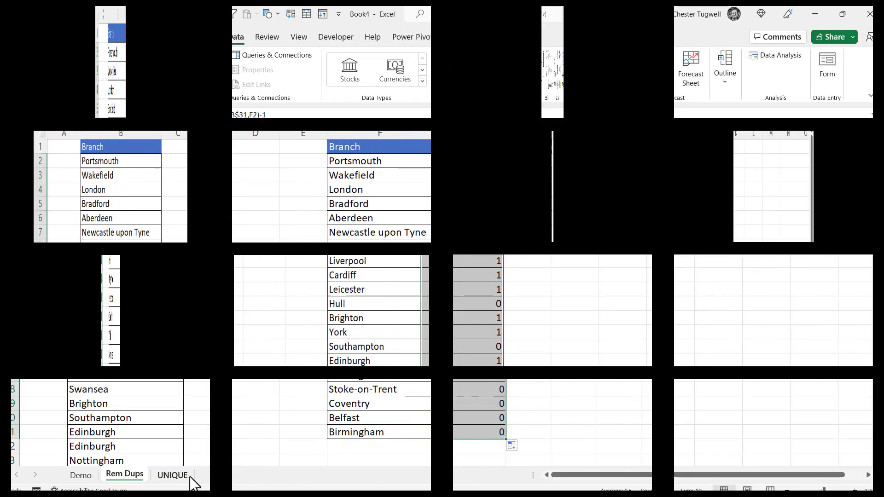
Step: On the UNIQUE sheet, type =UNIQUE(B2:B31) into F2
{"action": "left_click", "coordinate": [240, 468]}
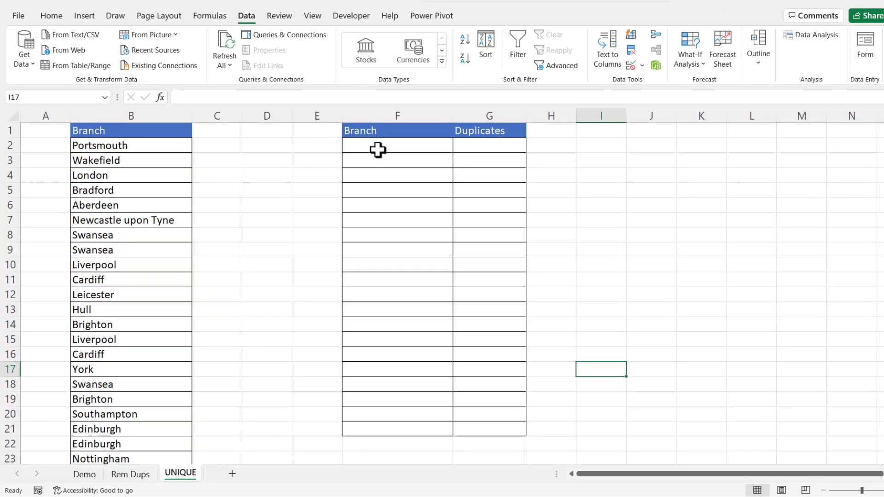
{"action": "left_click", "coordinate": [378, 149]}
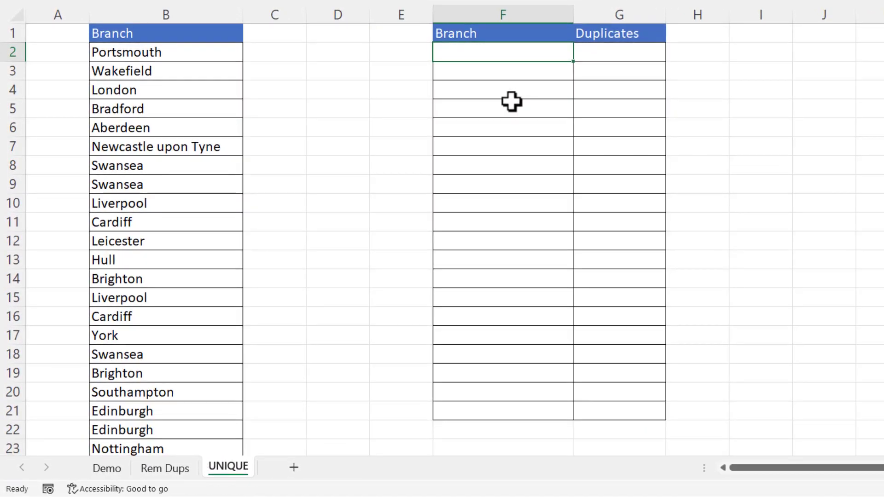
{"action": "type", "text": "=uni"}
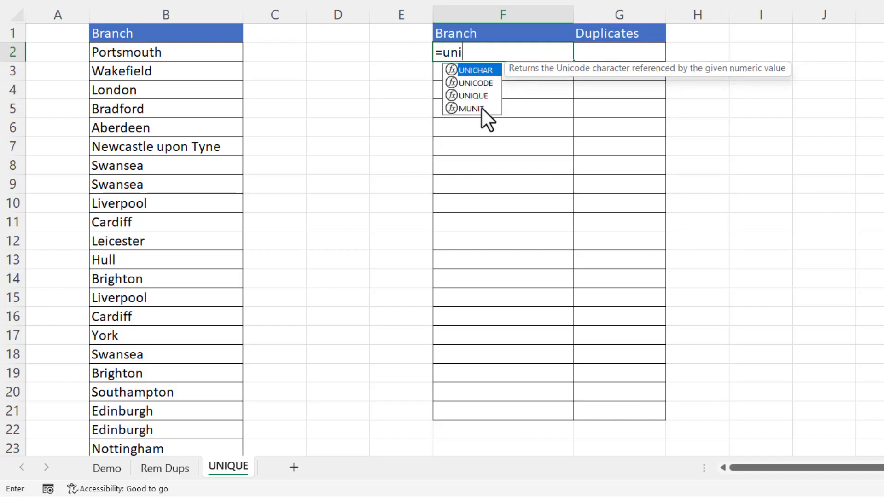
{"action": "double_click", "coordinate": [479, 96]}
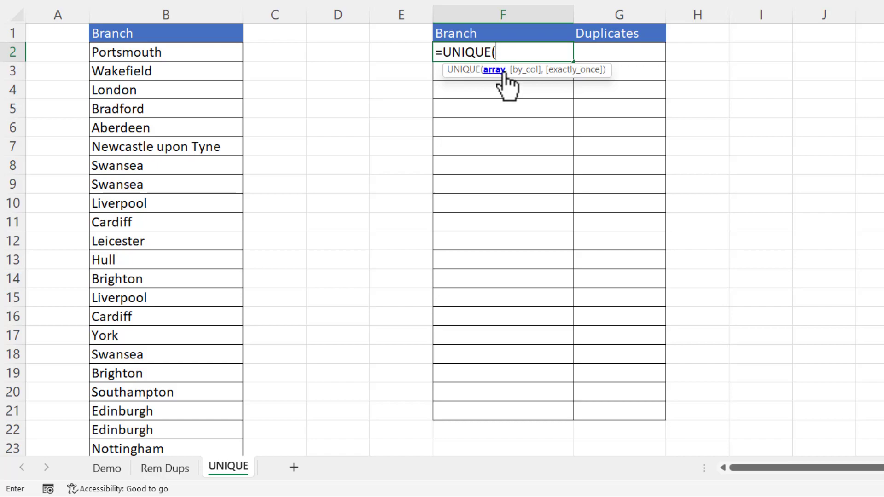
{"action": "left_click", "coordinate": [165, 51]}
{"action": "key", "text": "ctrl+shift+Down"}
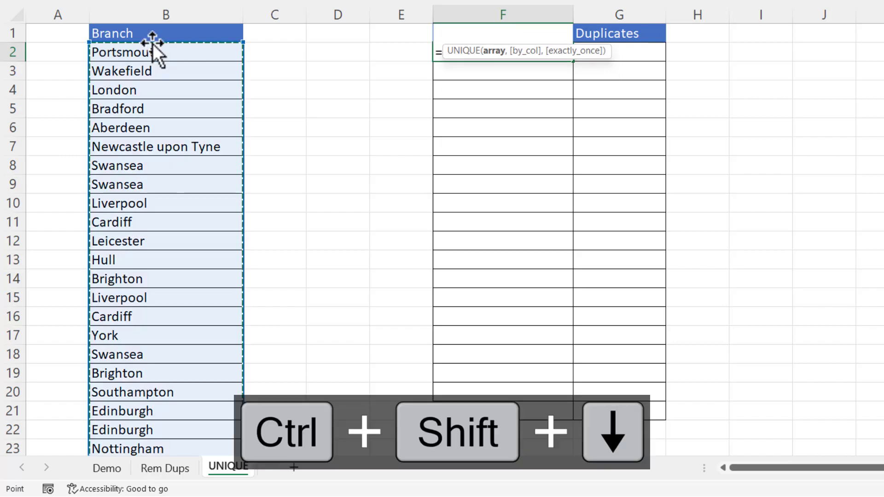
{"action": "key", "text": "ctrl+BackSpace"}
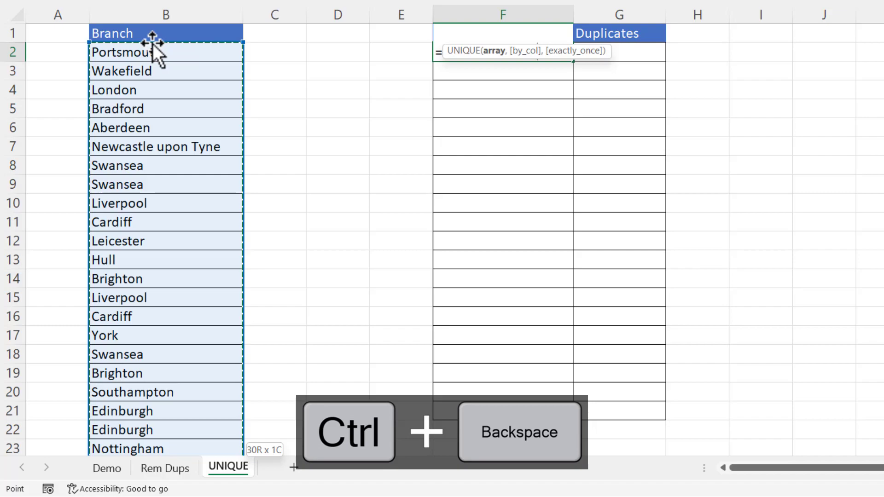
{"action": "type", "text": ")"}
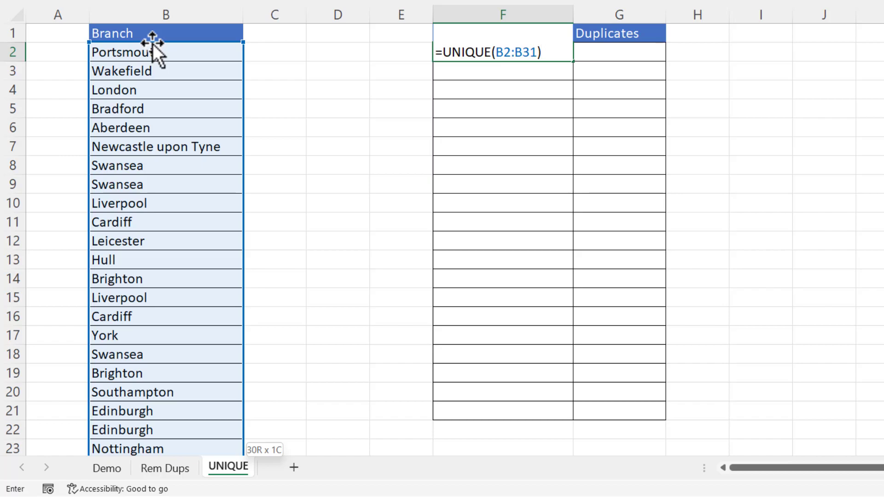
Step: Spill the unique branch list from F2 and begin a COUNTIF formula in G2
{"action": "key", "text": "Return"}
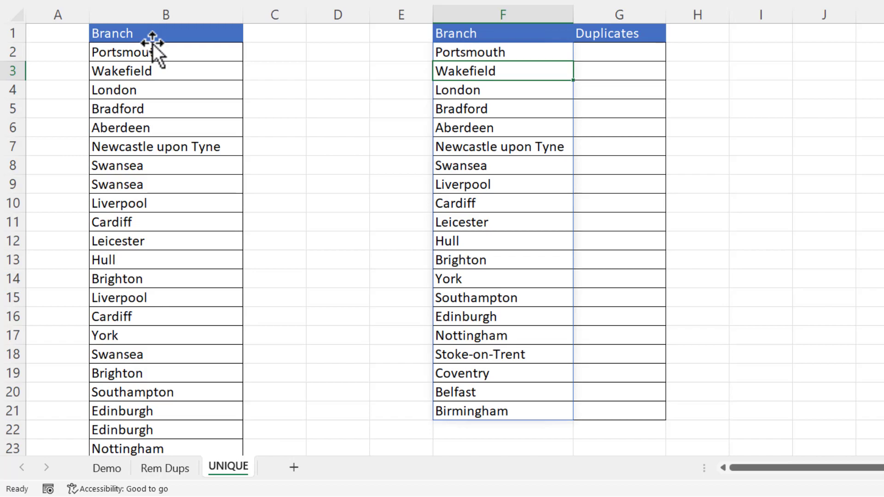
{"action": "left_click", "coordinate": [629, 56]}
{"action": "type", "text": "="}
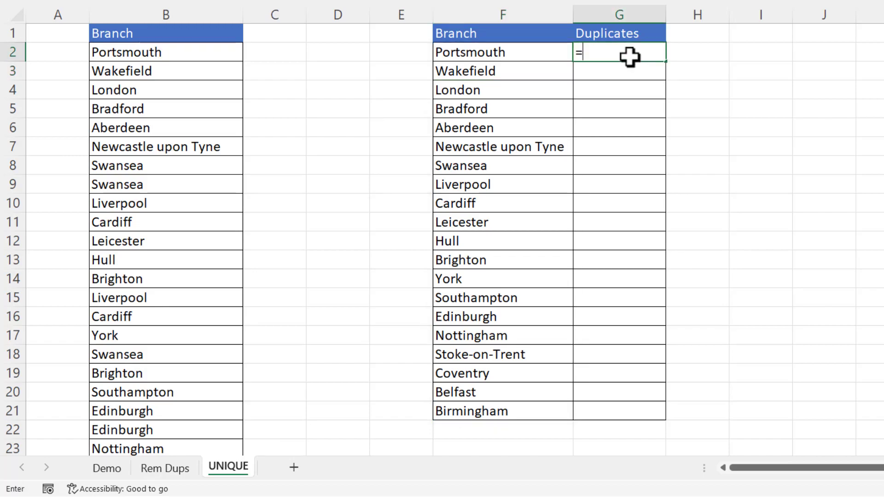
{"action": "type", "text": "couni"}
{"action": "key", "text": "BackSpace"}
{"action": "type", "text": "t"}
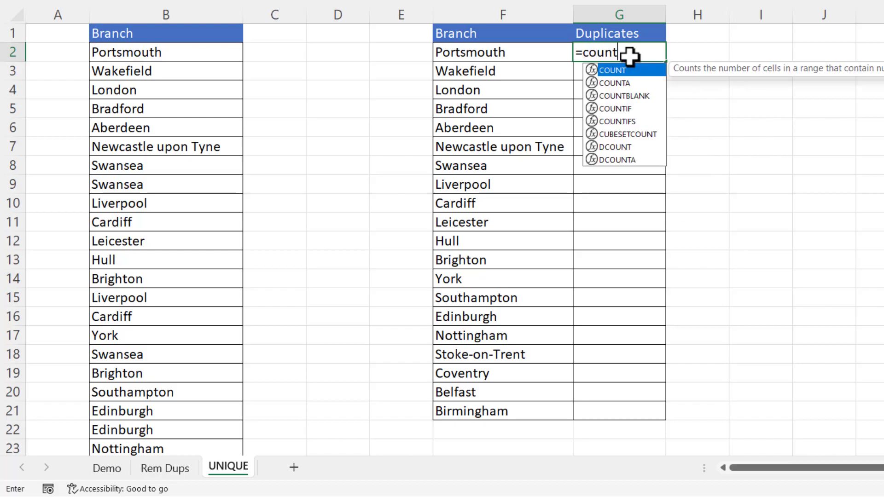
{"action": "double_click", "coordinate": [625, 107]}
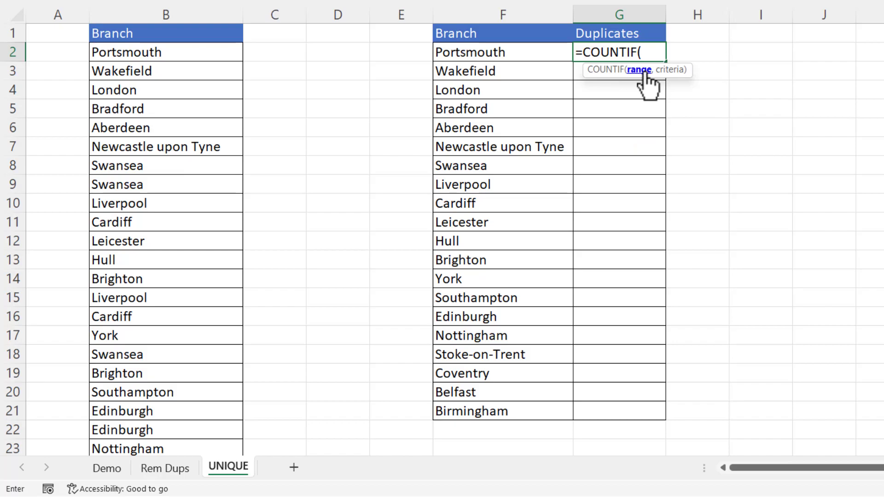
Step: Complete G2 as =COUNTIF(B2:B31,F2#), spilling counts like Swansea 3, Bradford 2, Hull 1
{"action": "left_click", "coordinate": [177, 51]}
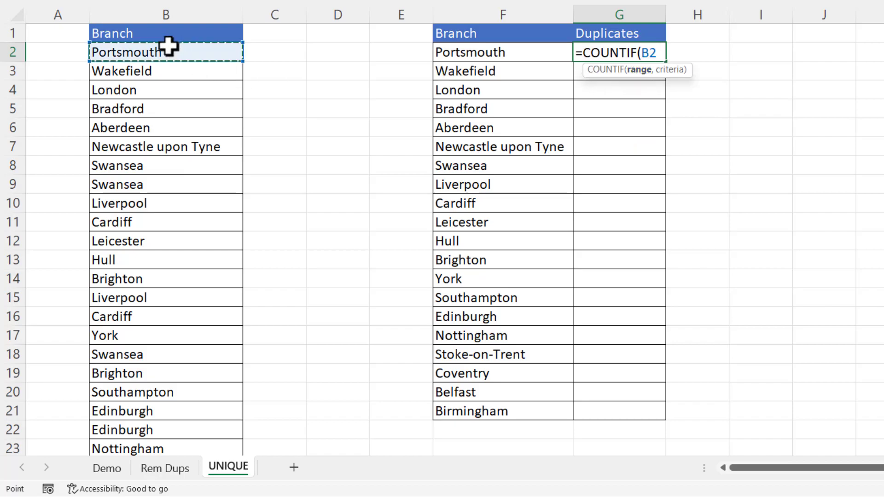
{"action": "key", "text": "ctrl+shift+Down"}
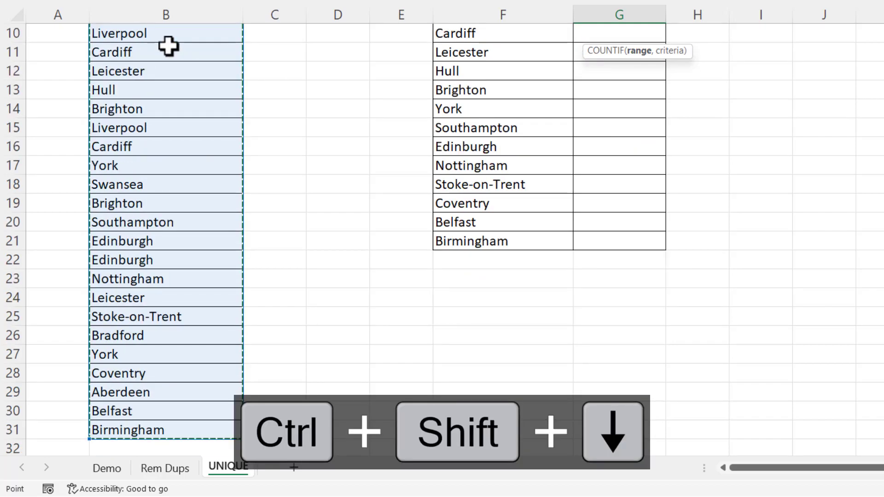
{"action": "key", "text": "ctrl+BackSpace"}
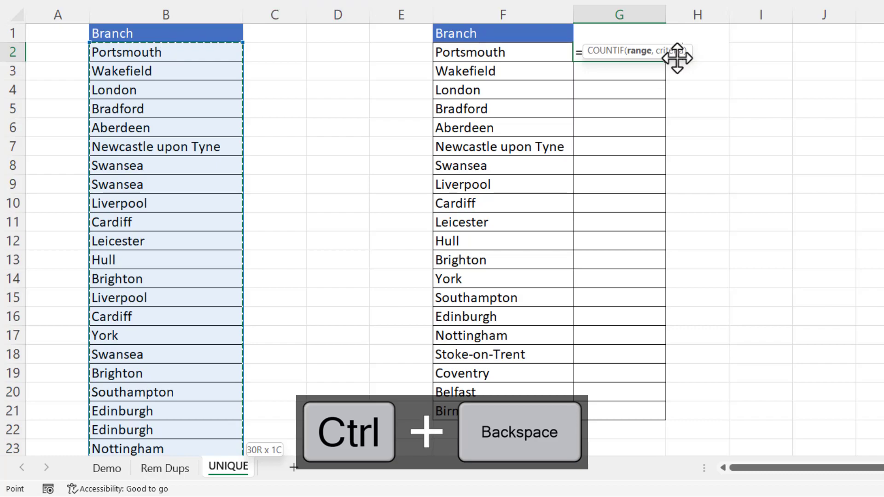
{"action": "left_click_drag", "start_coordinate": [677, 57], "coordinate": [689, 109]}
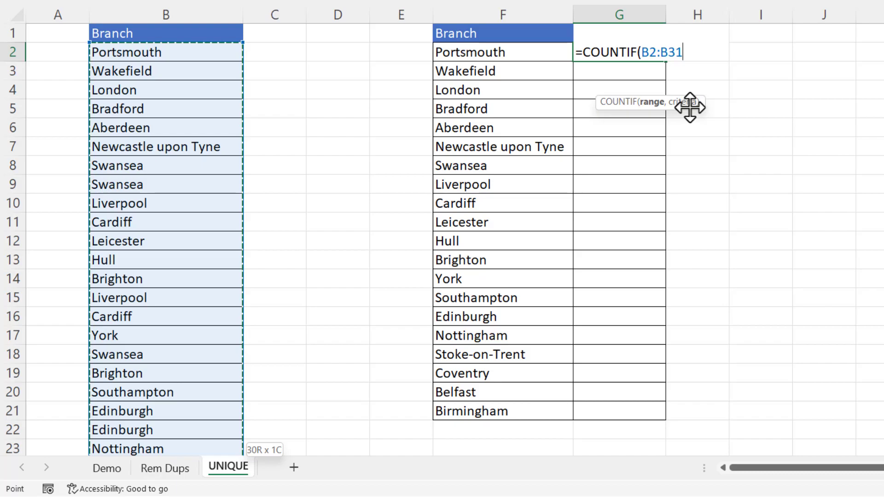
{"action": "type", "text": ","}
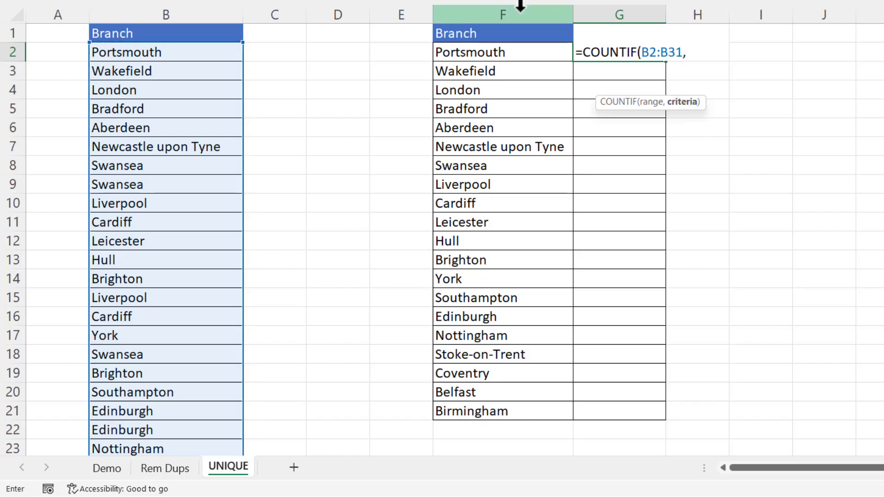
{"action": "left_click", "coordinate": [489, 52]}
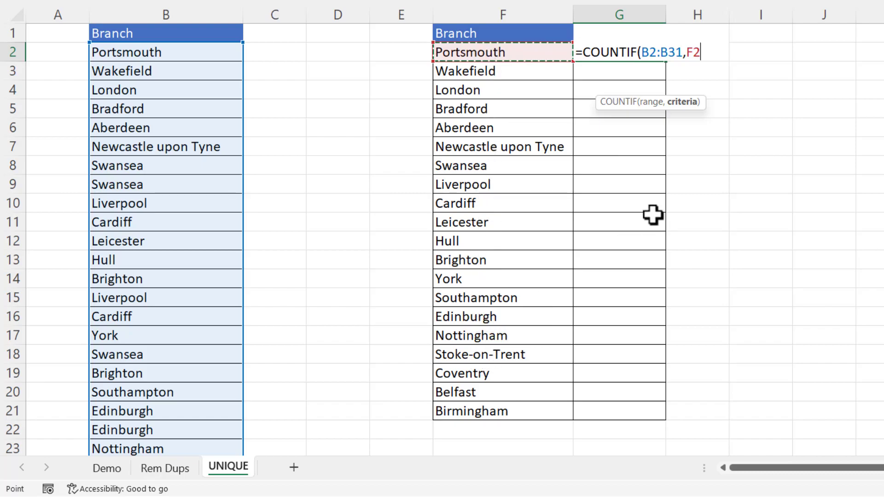
{"action": "type", "text": "#"}
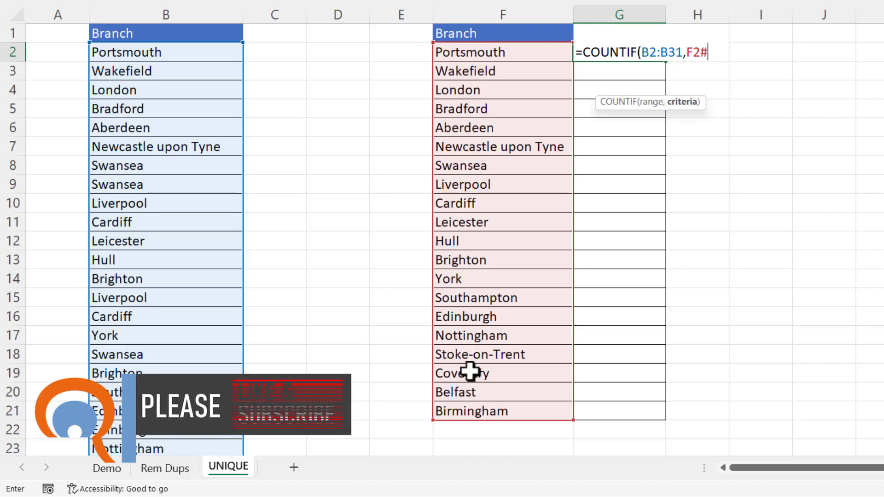
{"action": "type", "text": ")"}
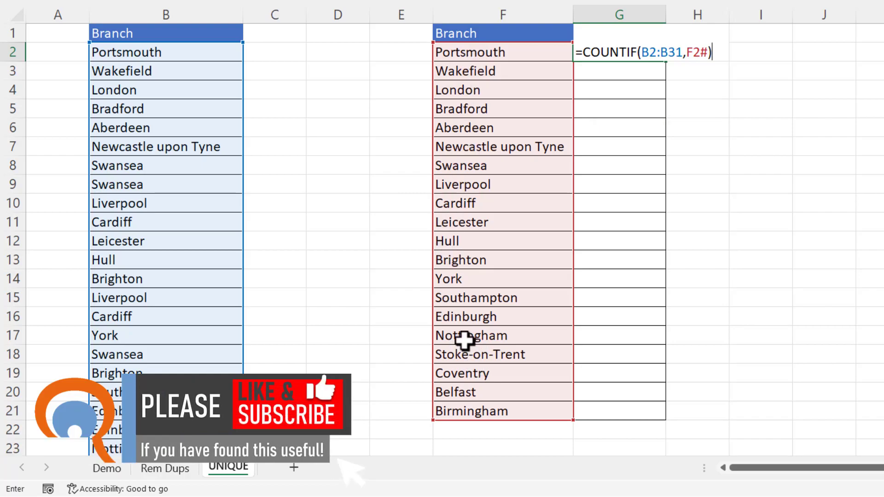
{"action": "key", "text": "Return"}
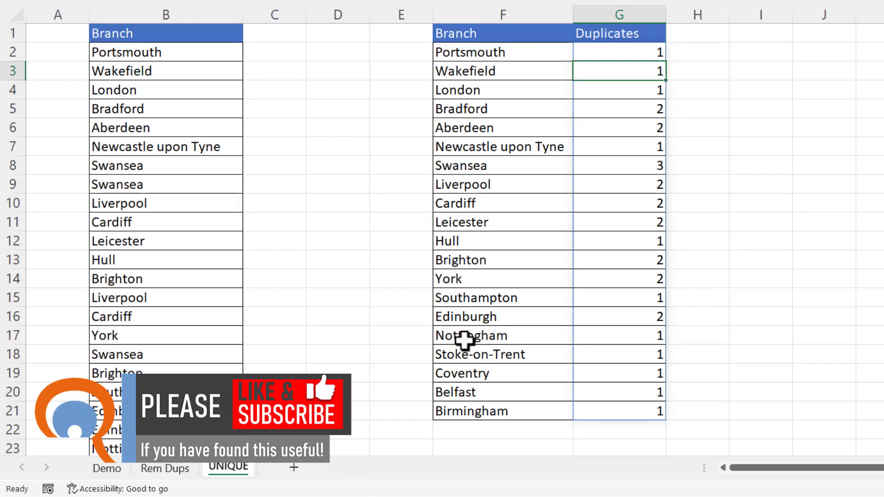
Step: Append -1 to G2's =COUNTIF(B2:B31,F2#), so Swansea shows 2, Bradford 1, Hull 0
{"action": "left_click", "coordinate": [654, 52]}
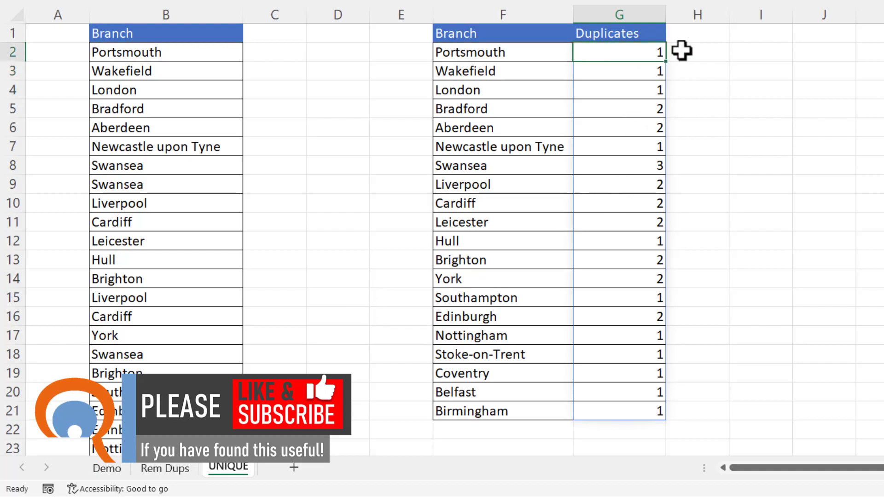
{"action": "double_click", "coordinate": [663, 51]}
{"action": "left_click", "coordinate": [727, 52]}
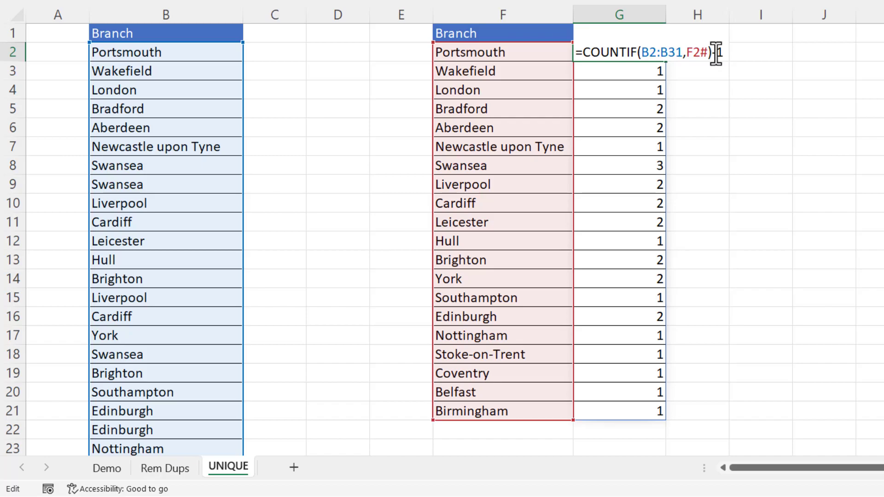
{"action": "type", "text": "-1"}
{"action": "key", "text": "Return"}
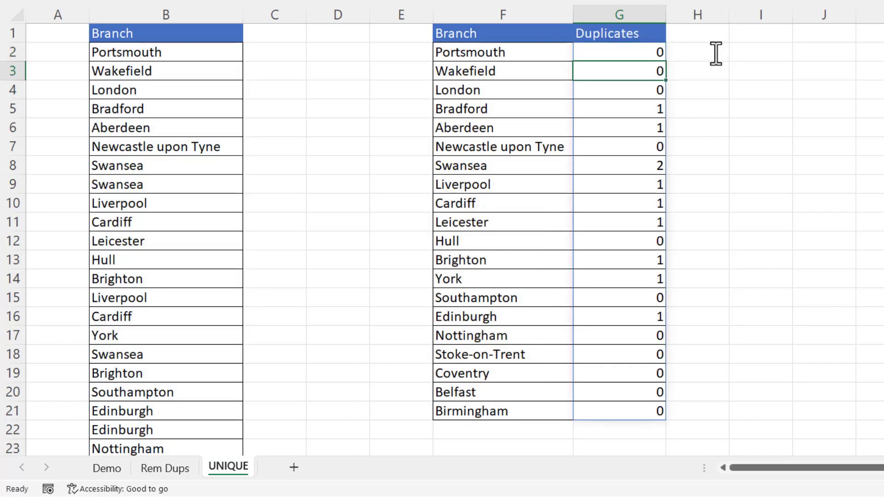